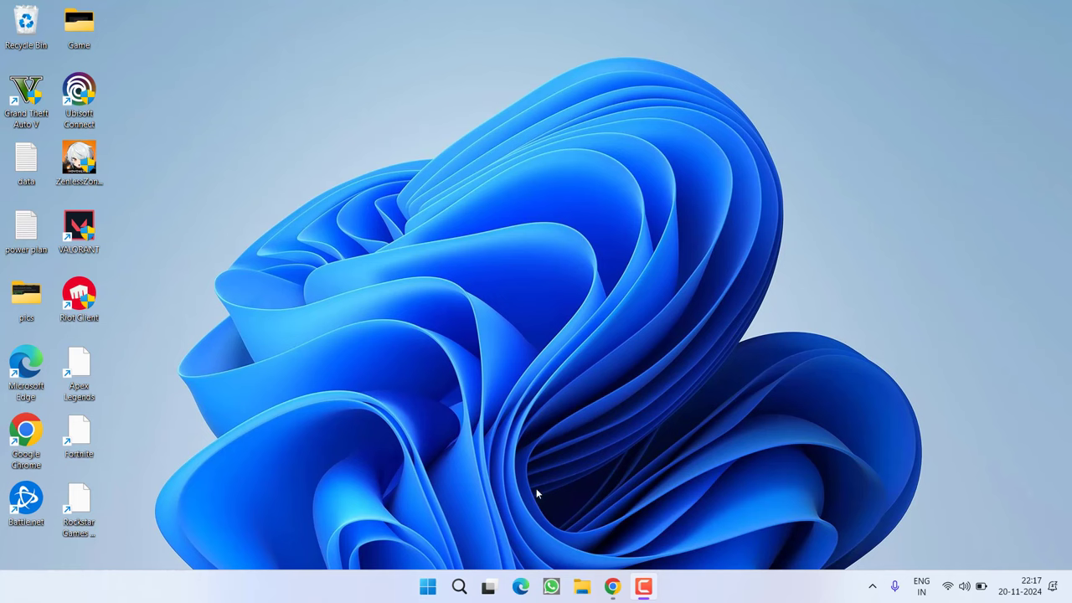
Restore Chrome, review the tracker.gg Valorant Stats and Apps for Valorant tabs, then minimize it.
mouse_move(612, 586)
left_click(607, 515)
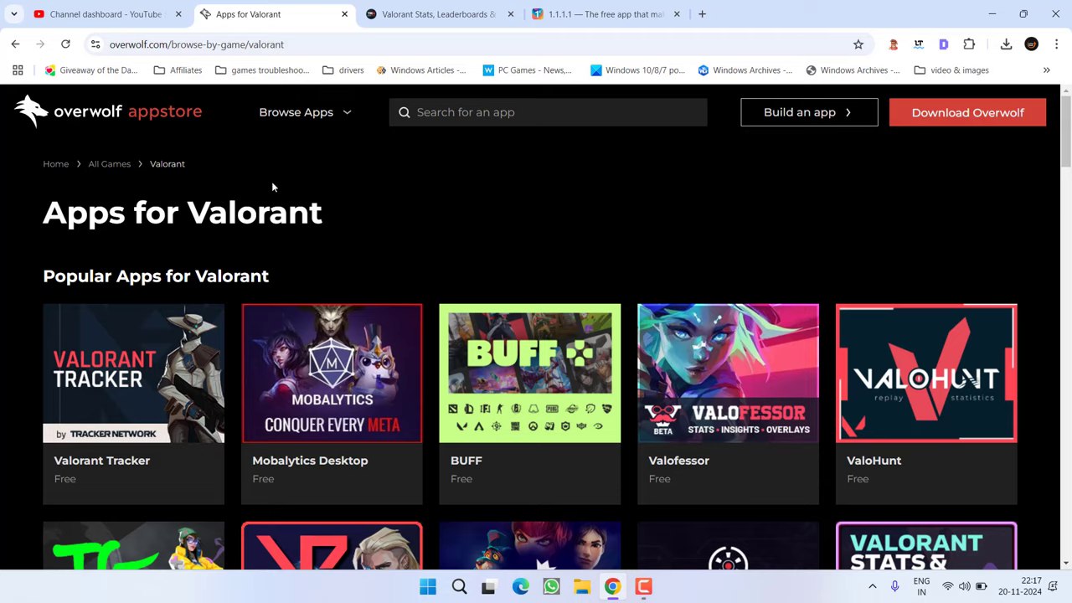
key("ctrl+Tab")
left_click(339, 264)
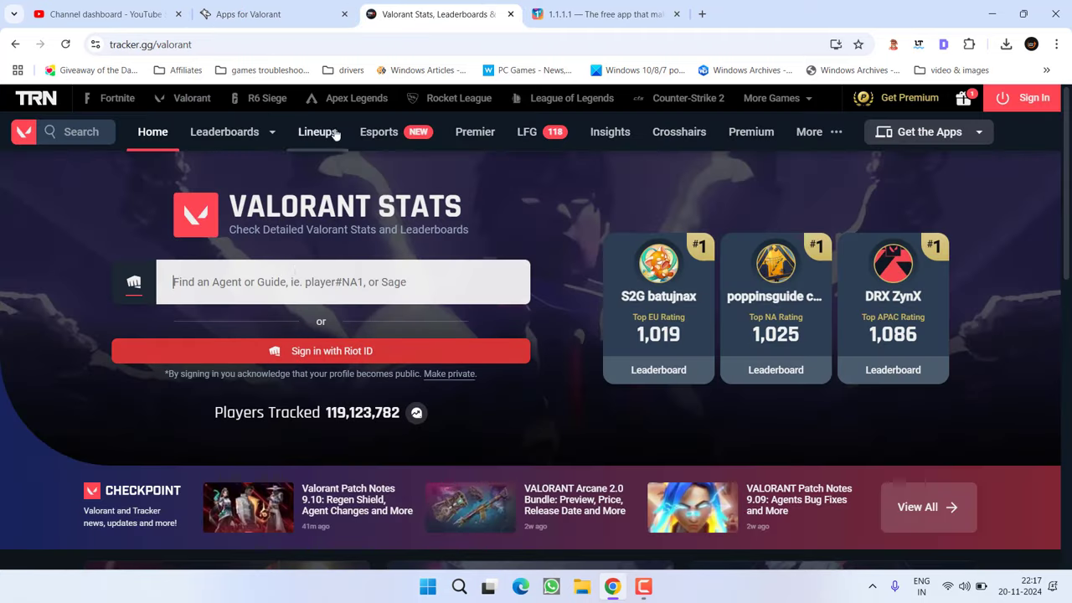
key("ctrl+shift+Tab")
left_click(439, 7)
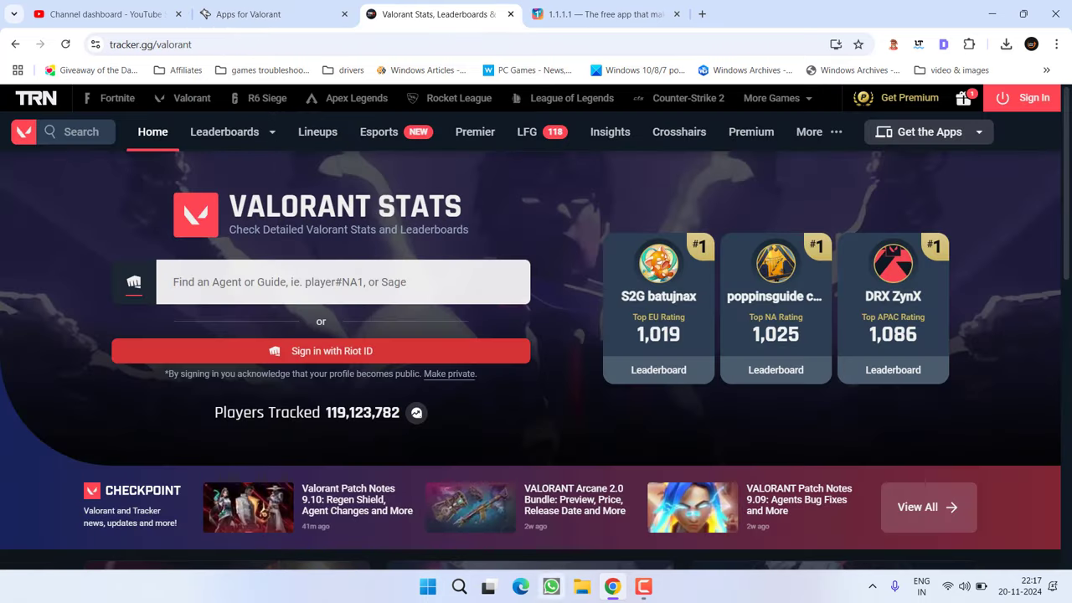
left_click(997, 14)
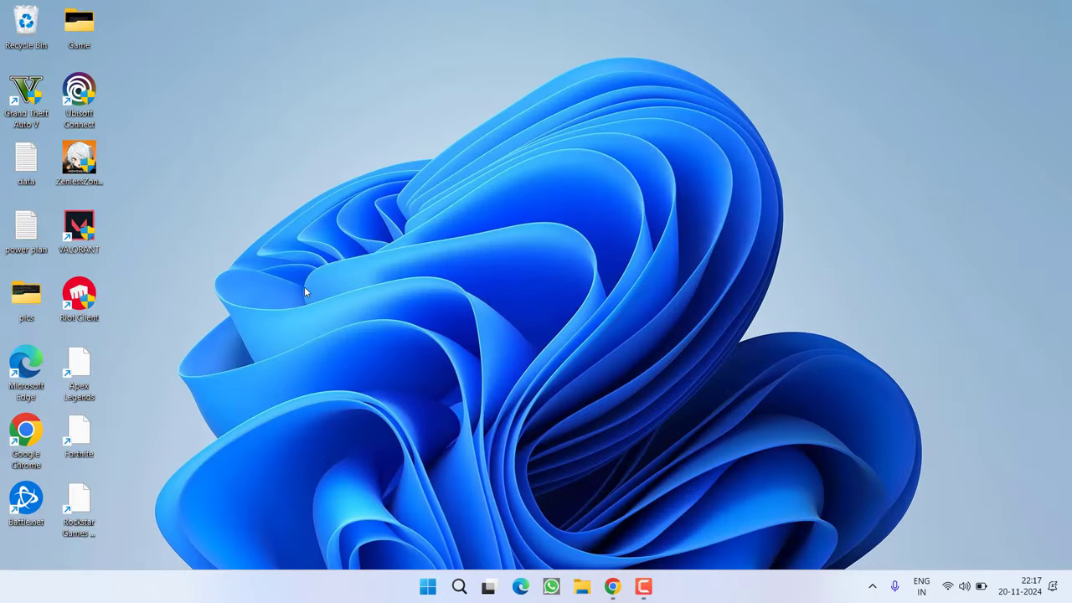
Uncheck Windows 7 compatibility mode and Run as administrator on the Riot Client shortcut and apply.
right_click(87, 300)
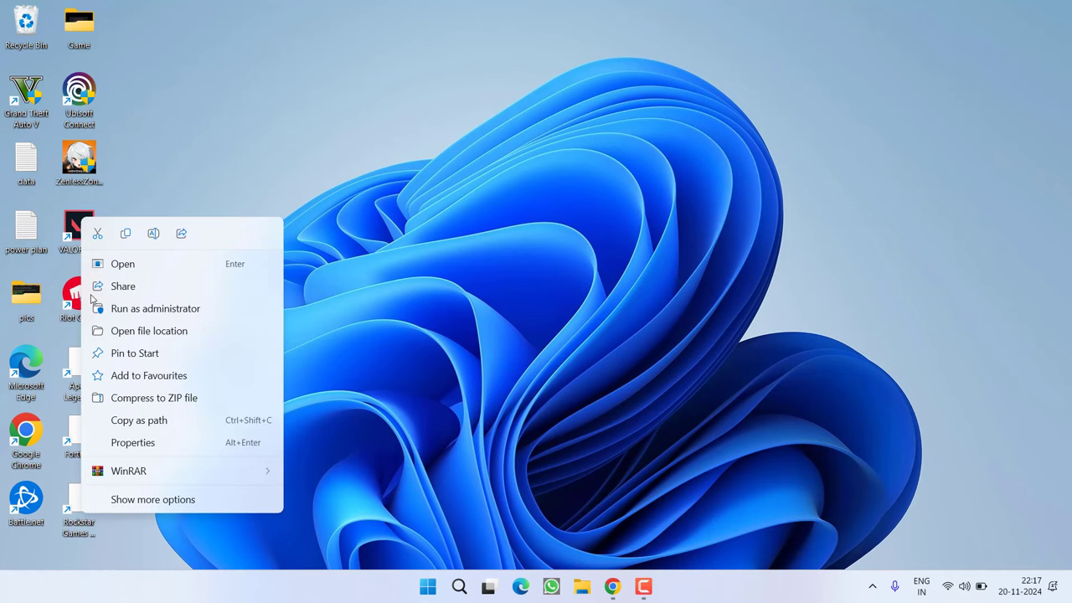
left_click(158, 441)
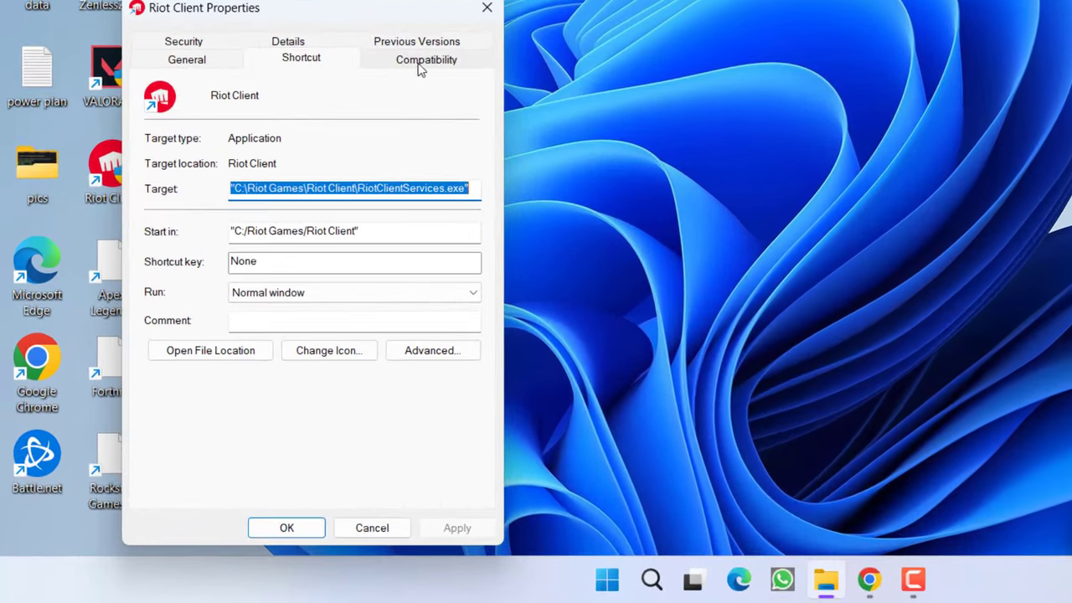
left_click(421, 69)
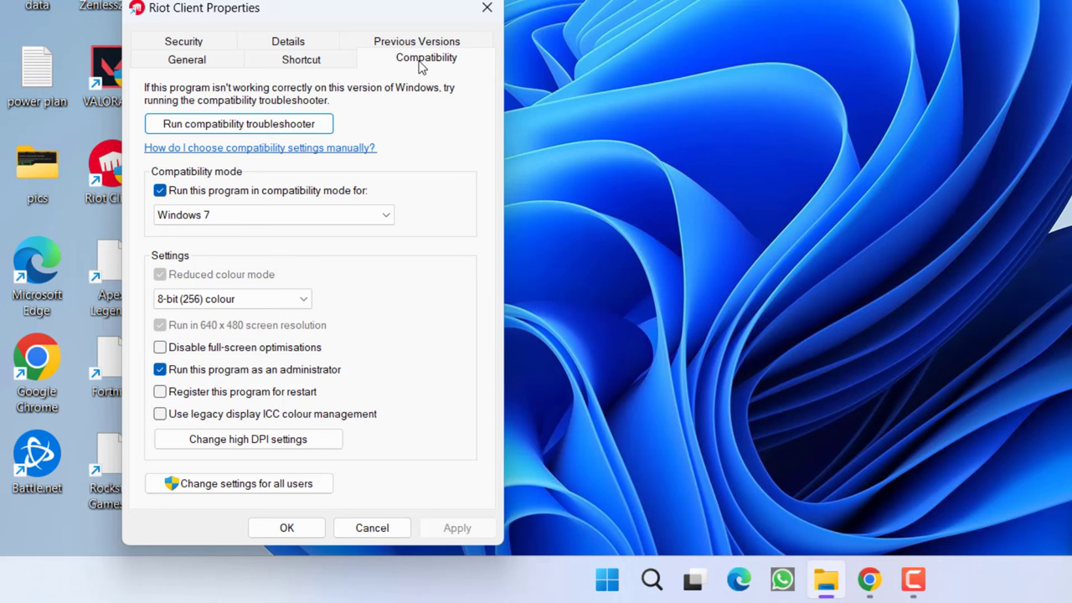
left_click(189, 371)
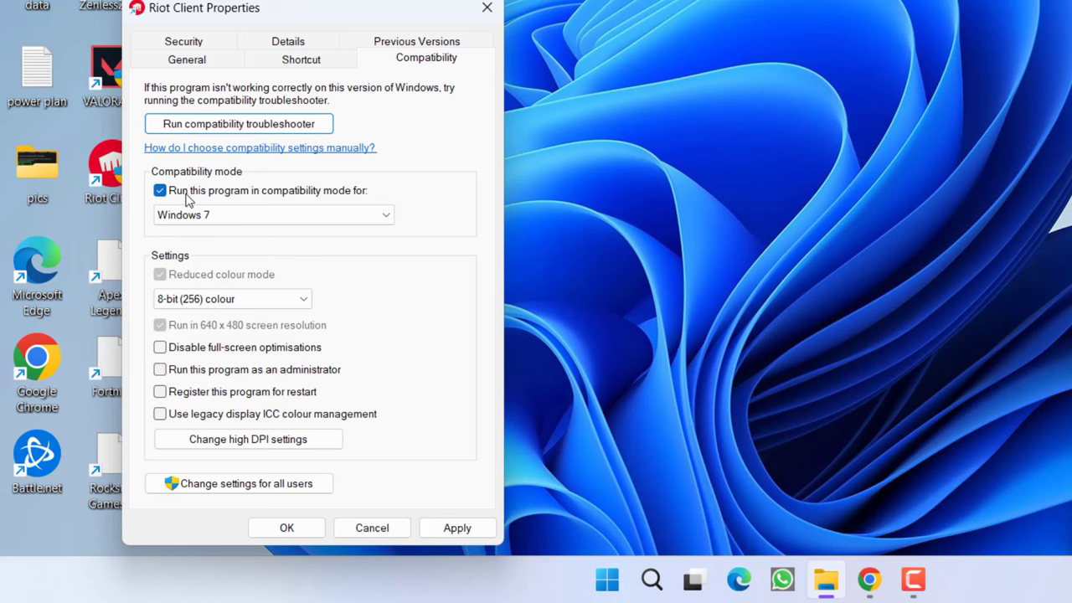
left_click(269, 192)
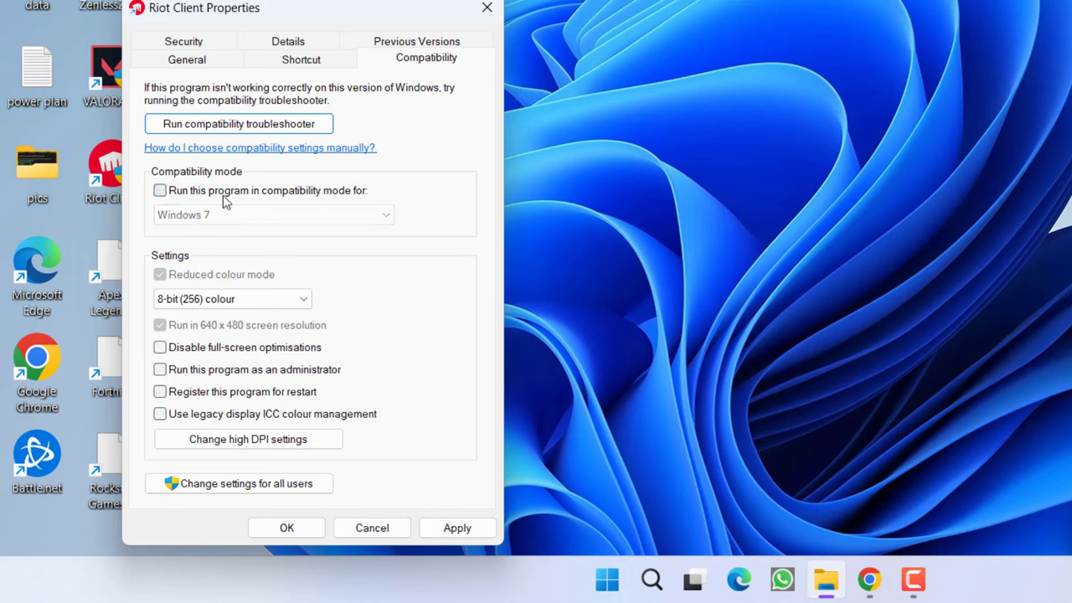
left_click(465, 526)
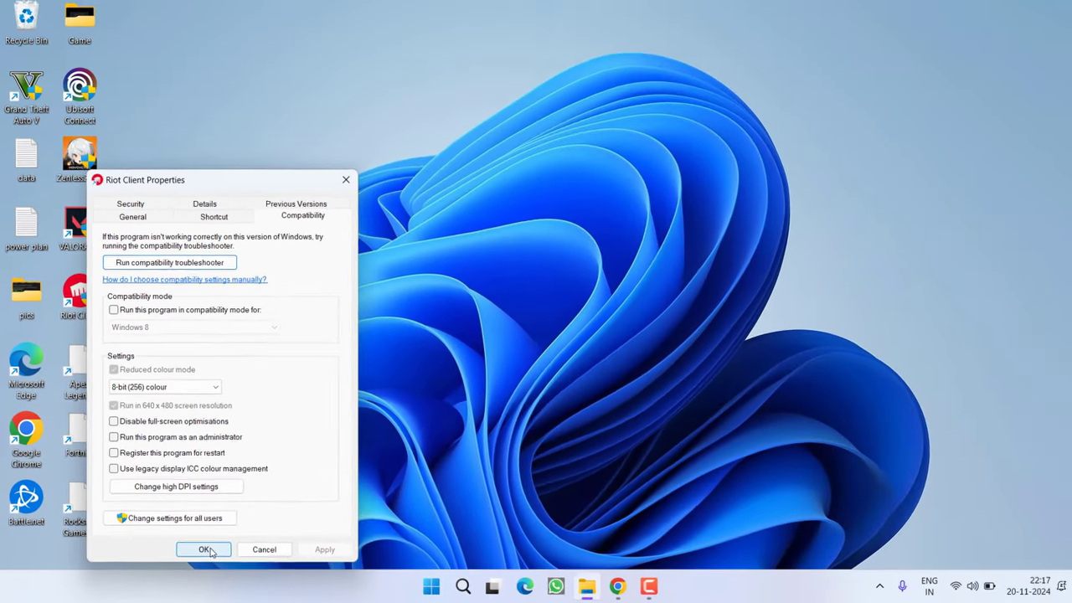
left_click(204, 549)
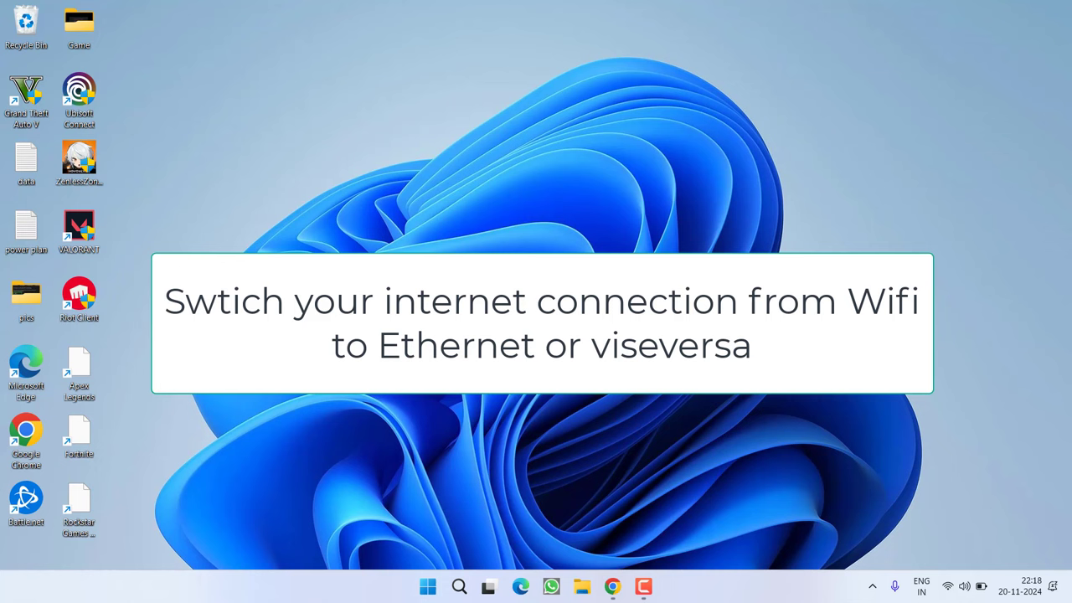
Launch Command Prompt as administrator from the Start search for cmd.
left_click(427, 586)
type("cmd")
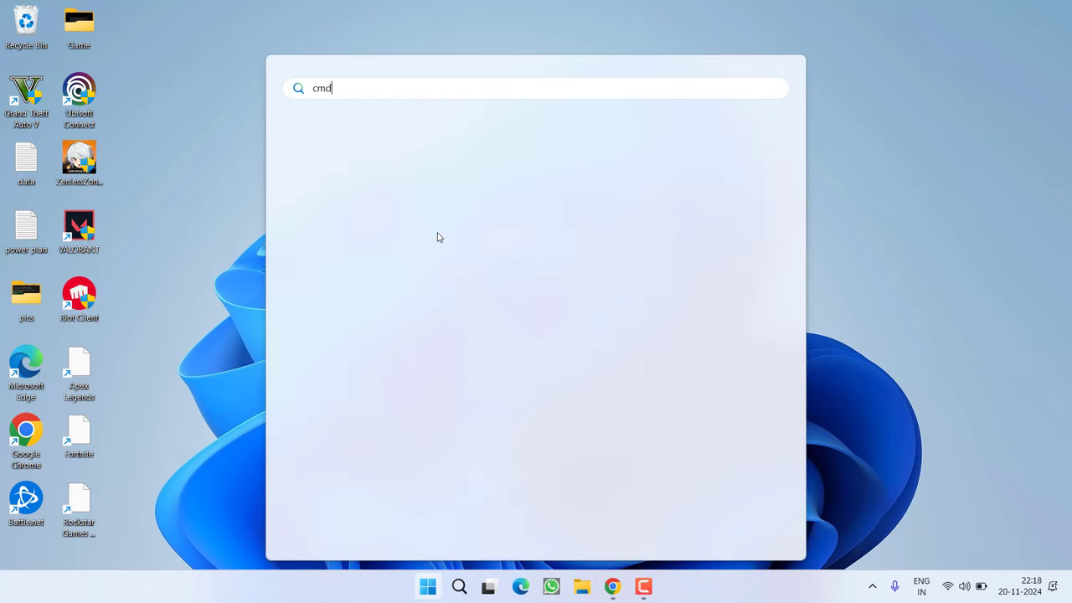
left_click(600, 317)
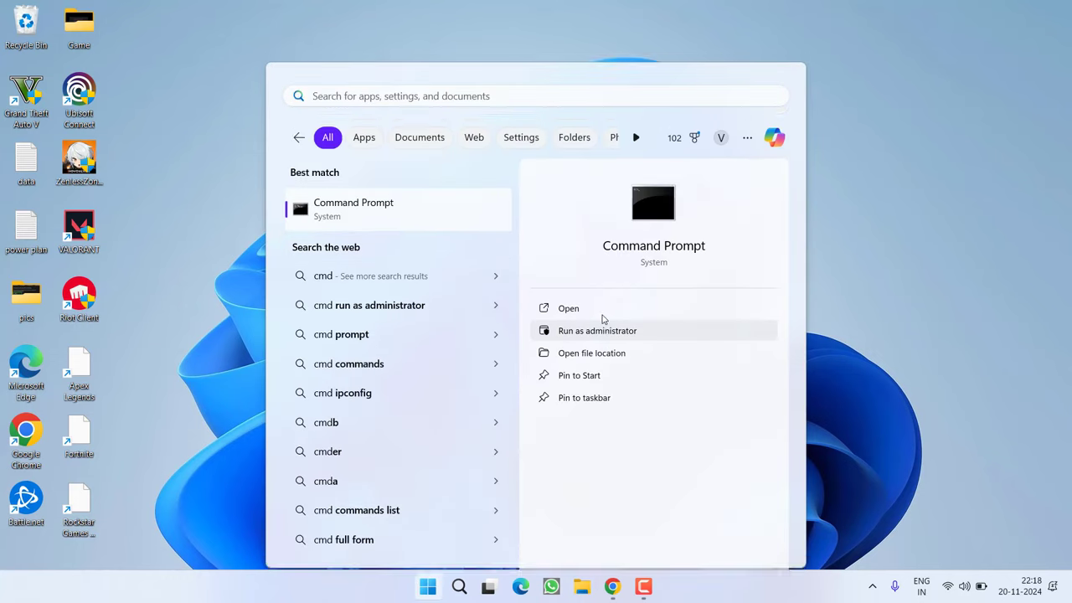
left_click(453, 410)
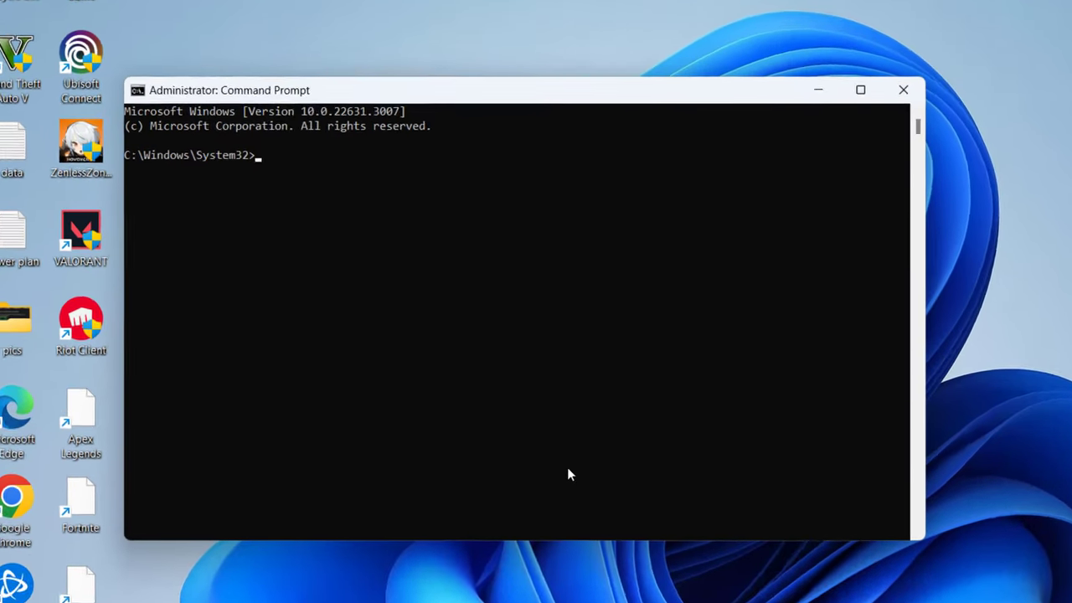
Run ipconfig /flushdns, then close the Command Prompt window.
type("ipconfig")
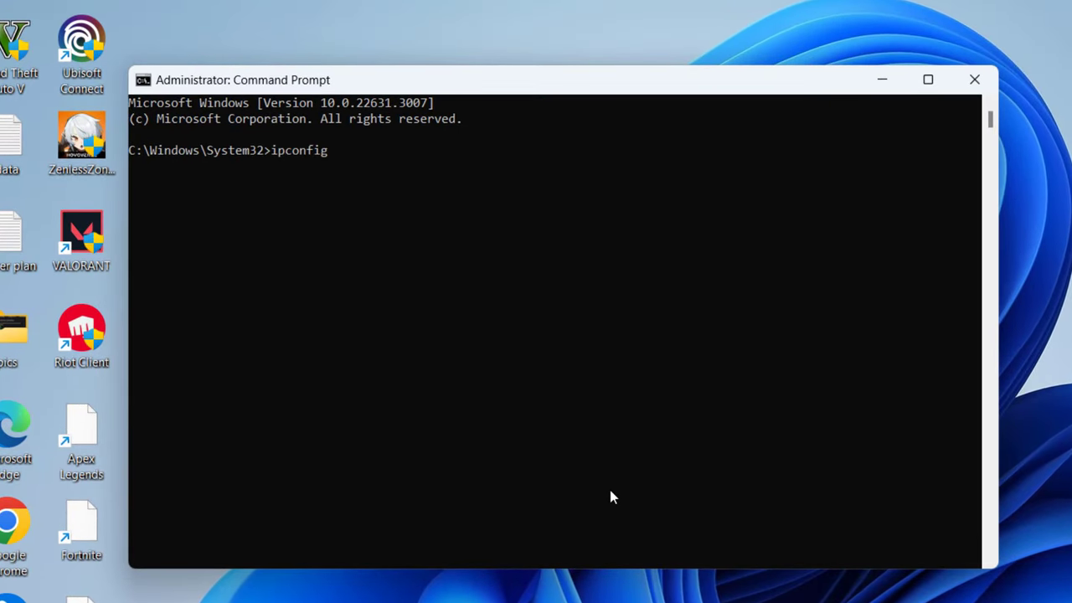
type(" /flushdns")
key("Return")
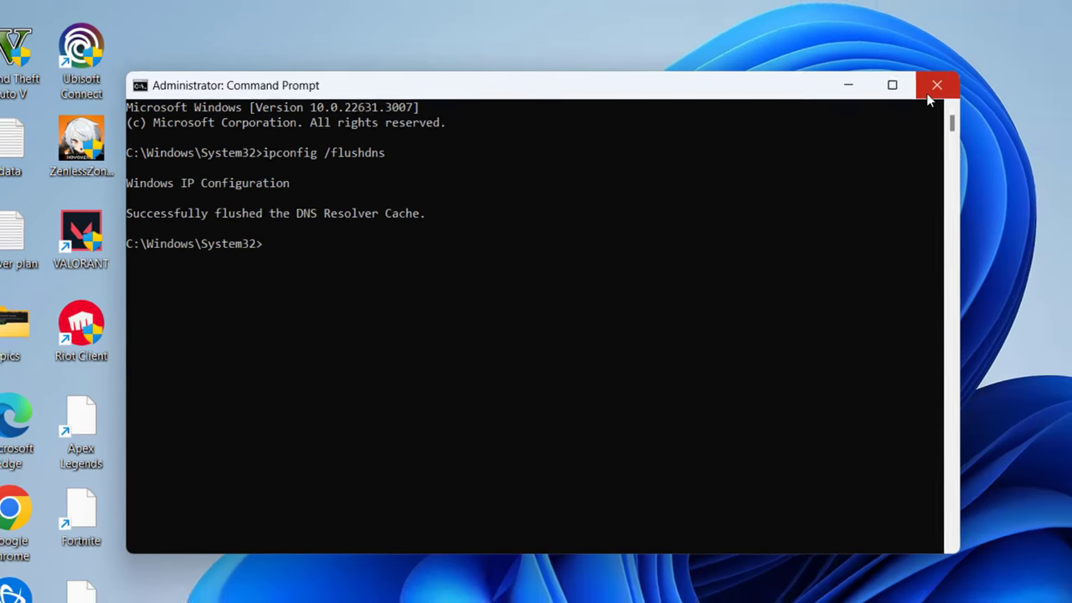
left_click(930, 91)
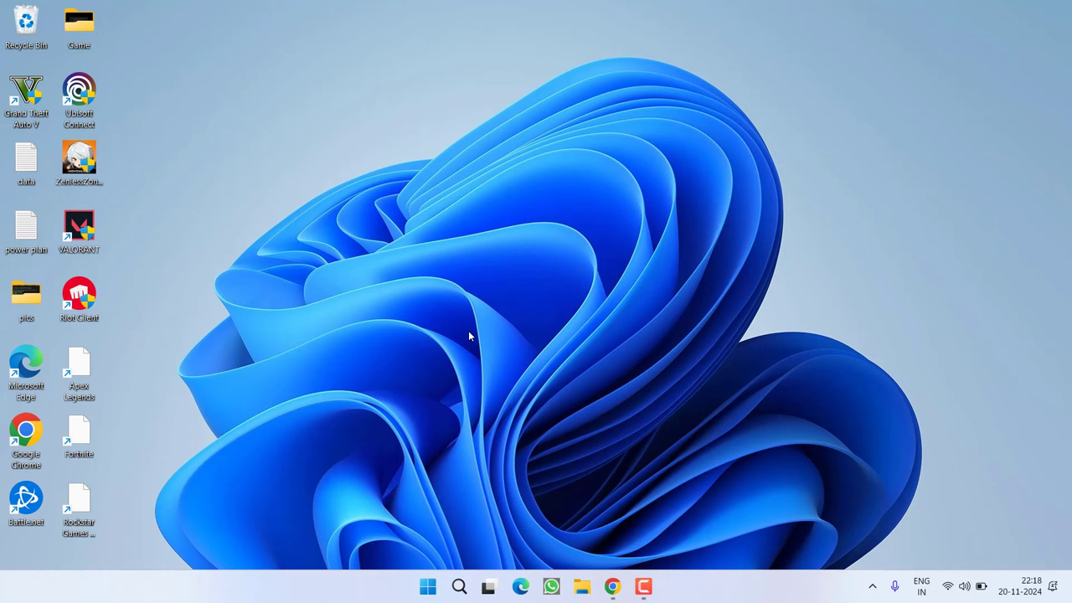
Open Network Connections with ncpa.cpl from Run and bring up the Wi-Fi adapter's menu.
right_click(428, 587)
mouse_move(416, 526)
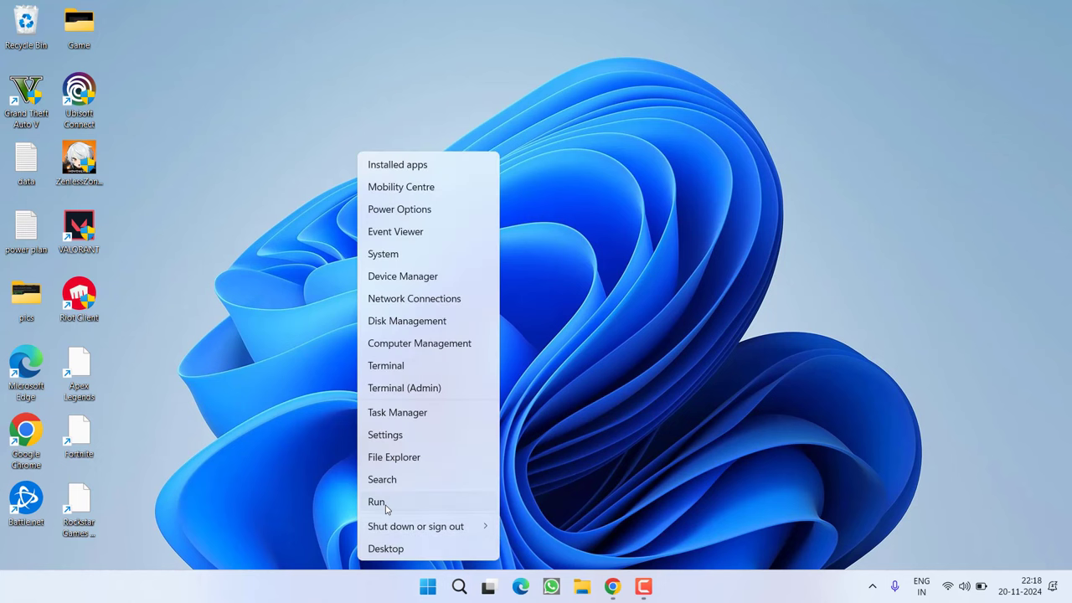
left_click(386, 502)
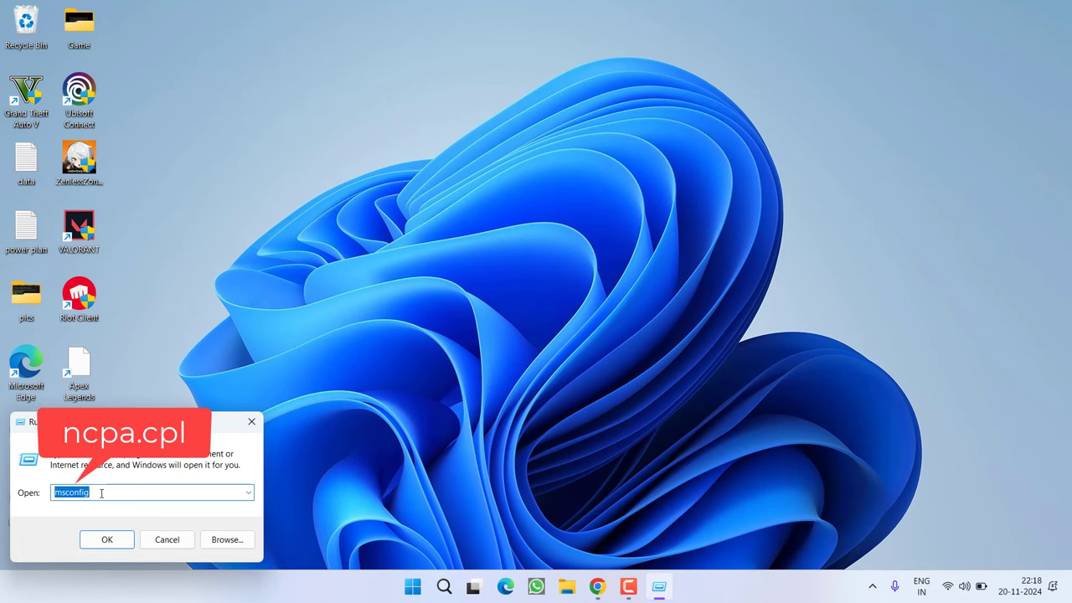
type("ncpa.cpl")
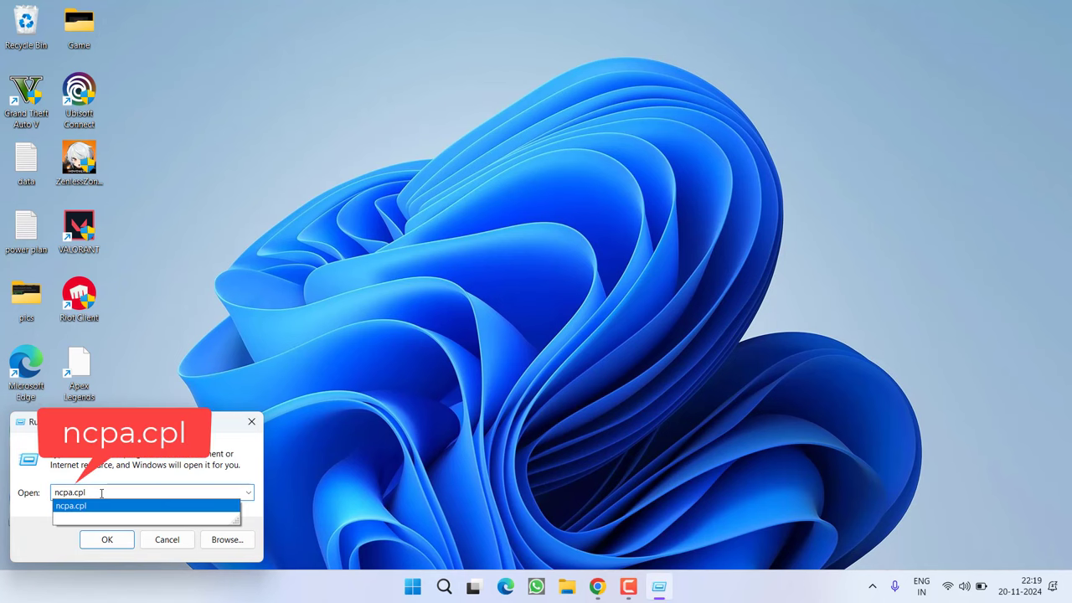
key("Return")
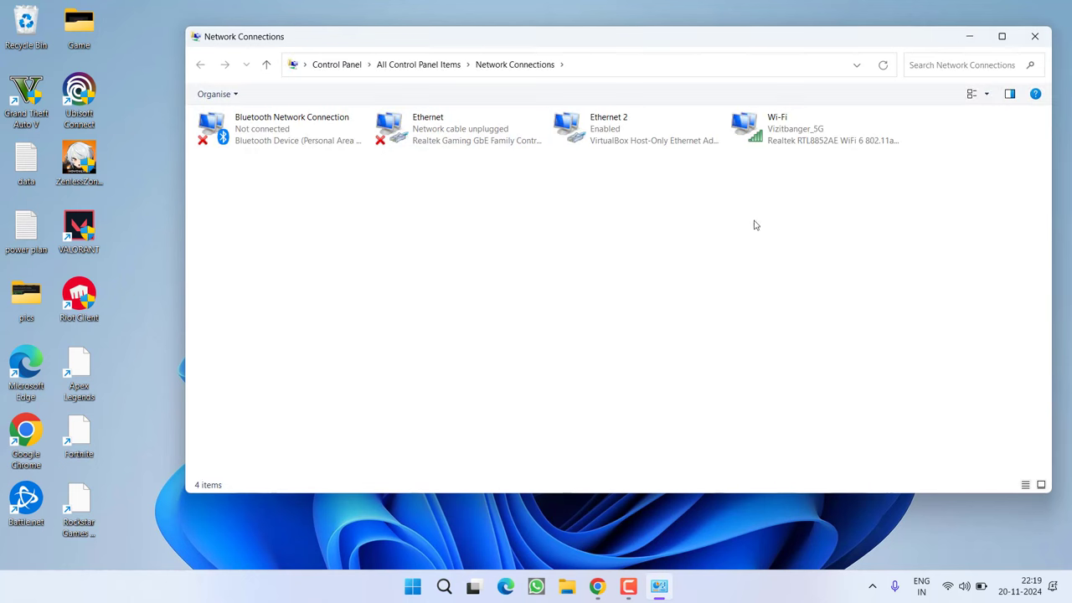
right_click(768, 130)
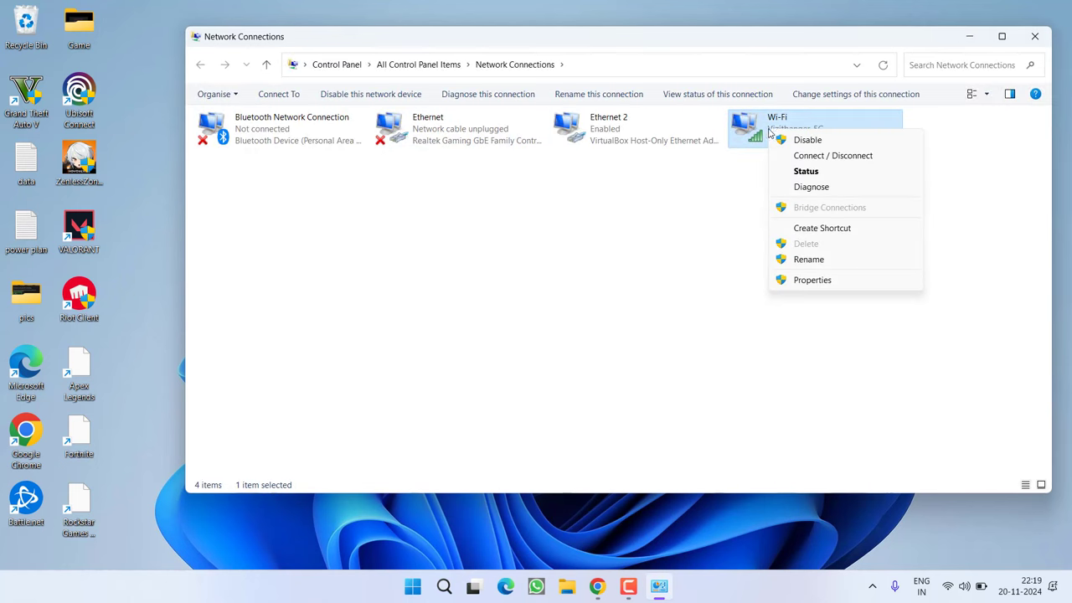
Open the Wi-Fi properties and uncheck Internet Protocol Version 6.
left_click(816, 281)
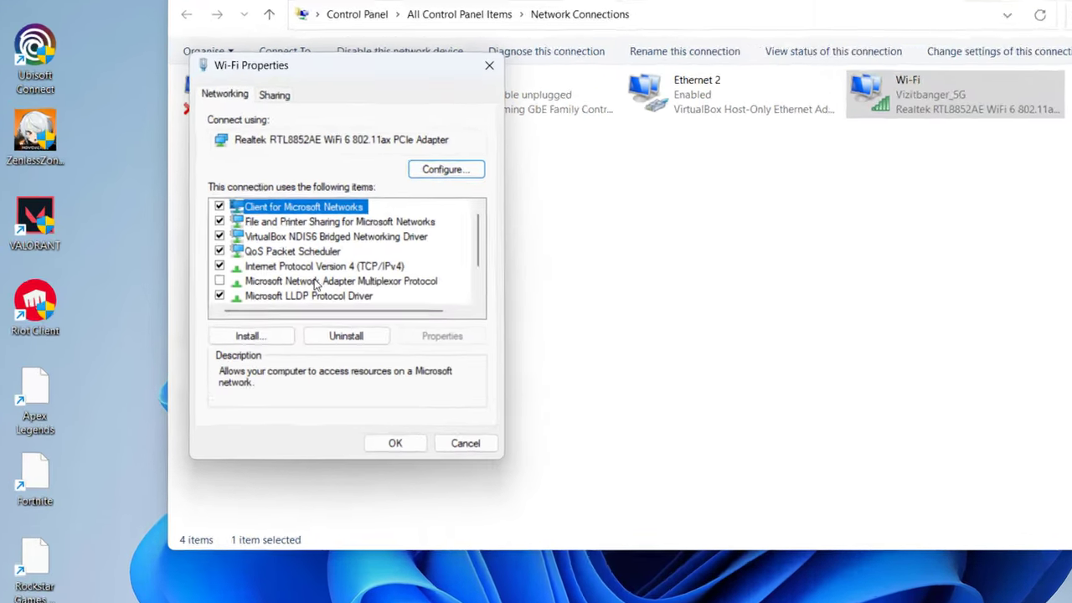
left_click(377, 277)
scroll(377, 277, "down", 1)
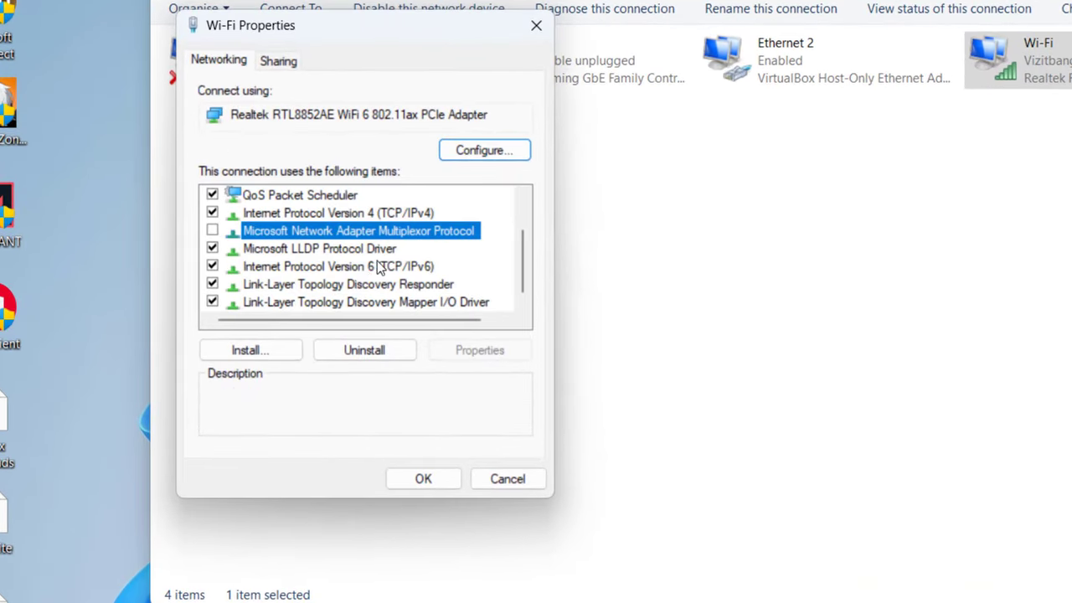
left_click(378, 266)
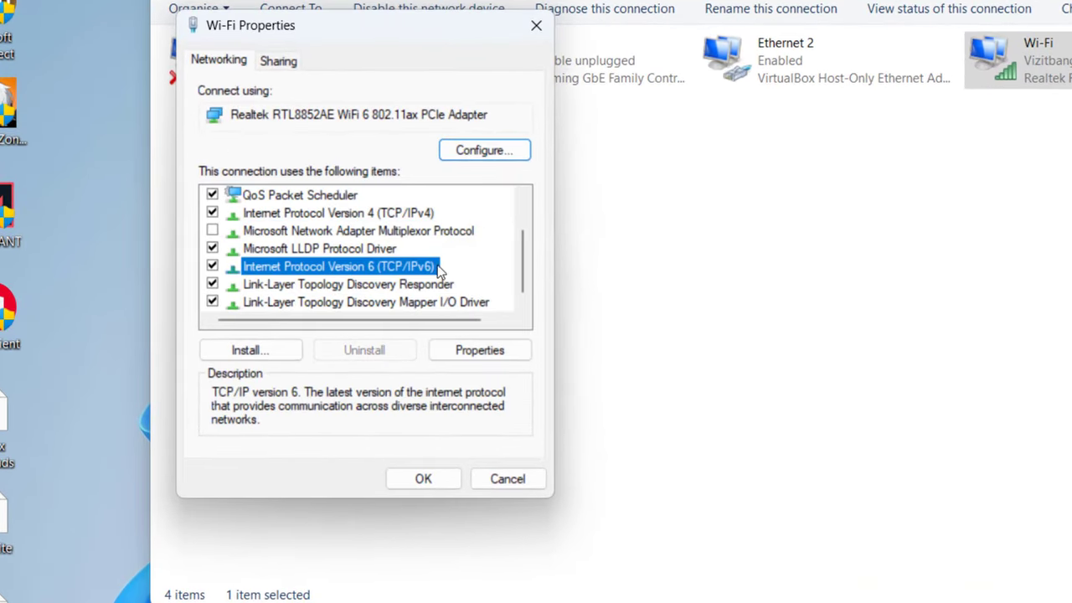
left_click(212, 267)
Set the Wi-Fi IPv4 DNS servers to 8.8.8.8 and 8.8.4.4 and close the properties.
scroll(331, 291, "up", 1)
left_click(377, 266)
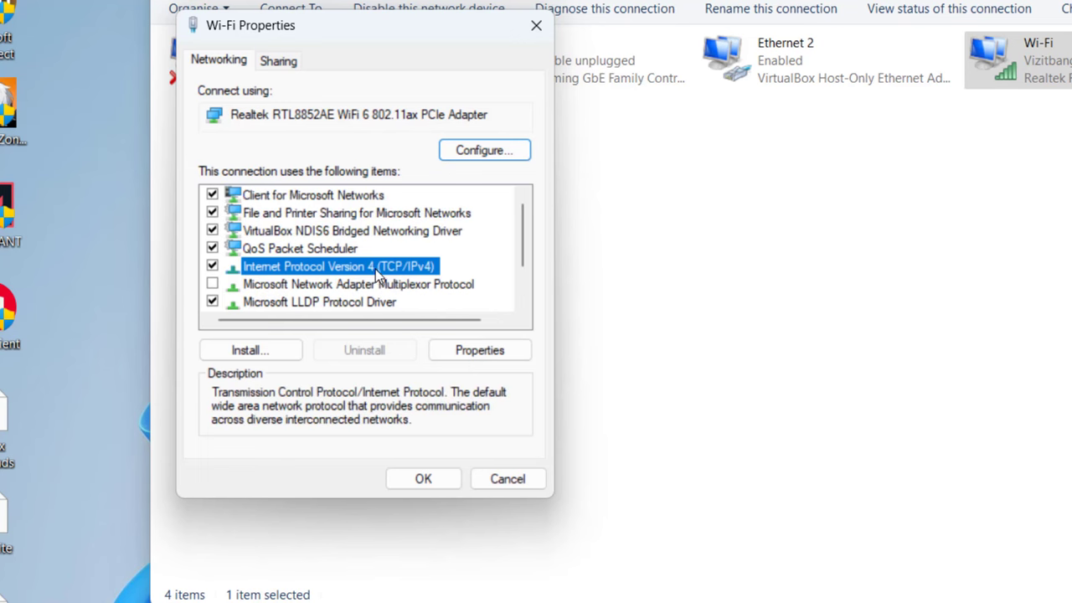
left_click(463, 345)
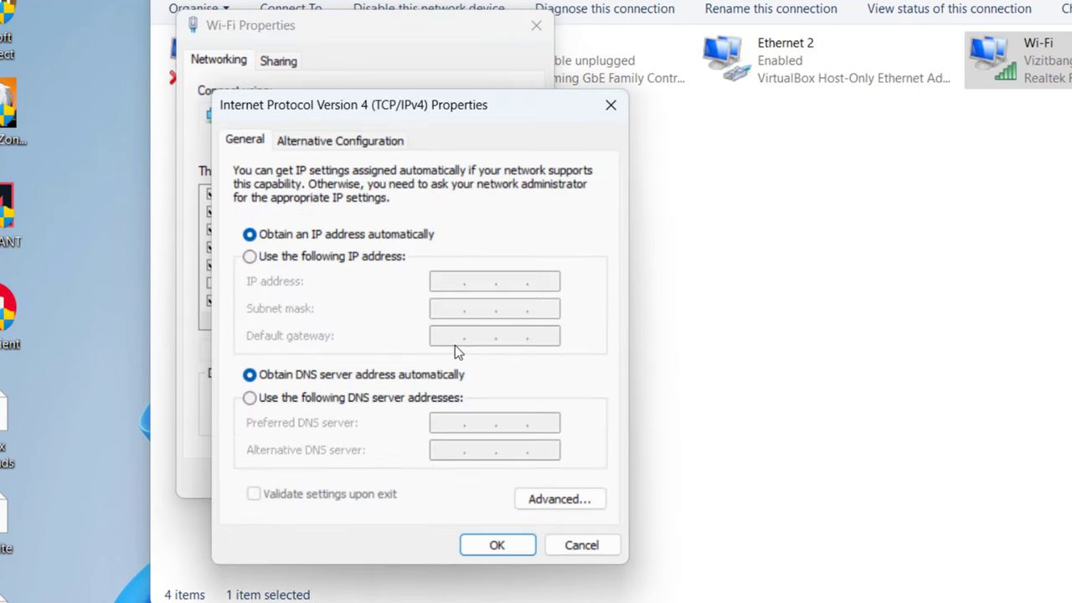
left_click(312, 399)
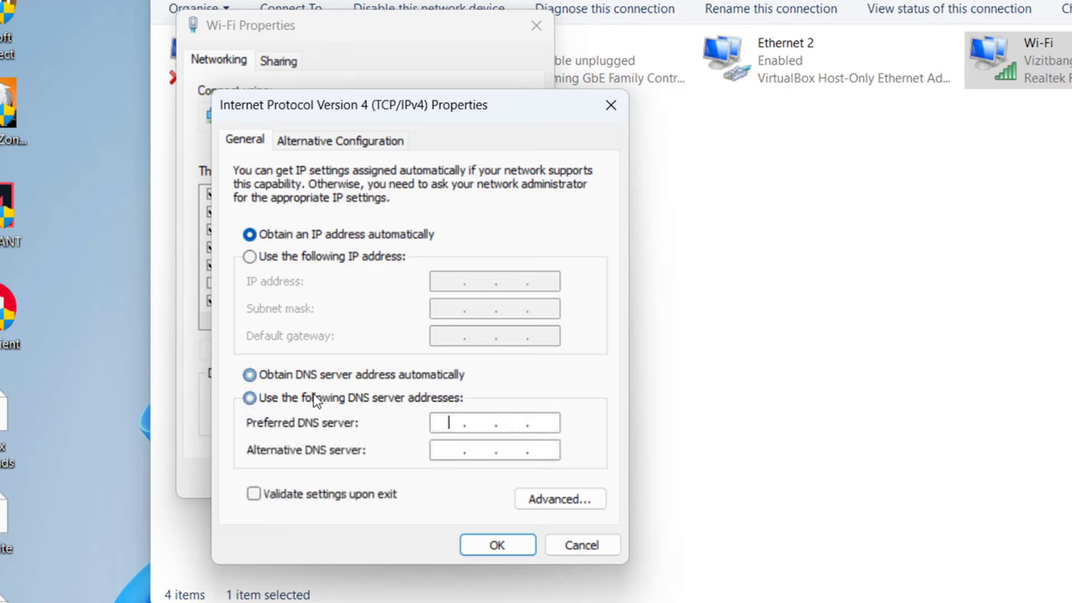
left_click(452, 423)
type("8")
type(".8.8.8")
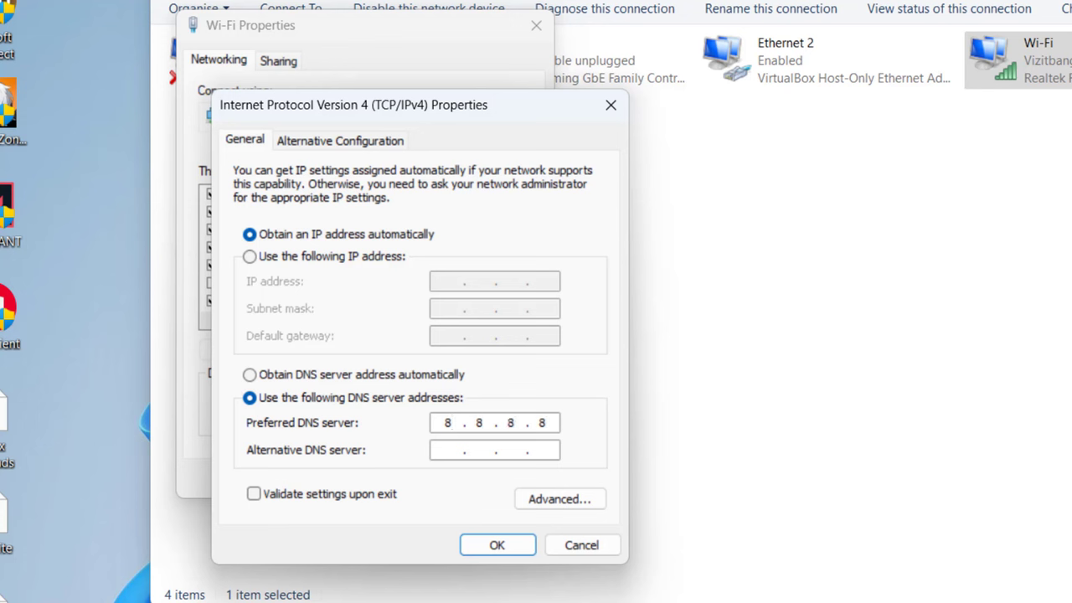
key("Tab")
type("8.8.")
type("4.4")
left_click(527, 549)
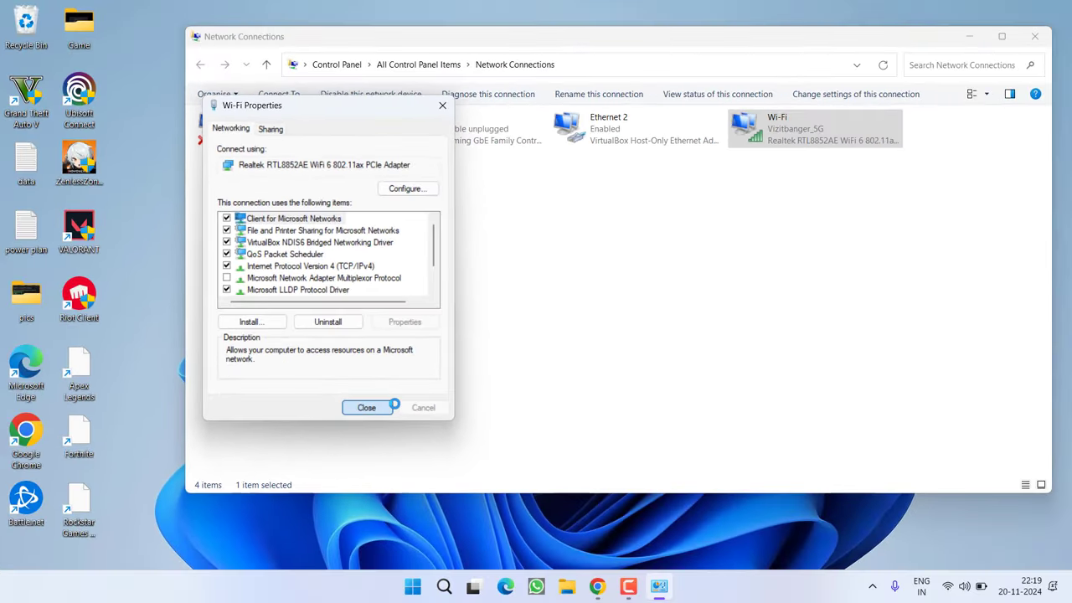
left_click(381, 407)
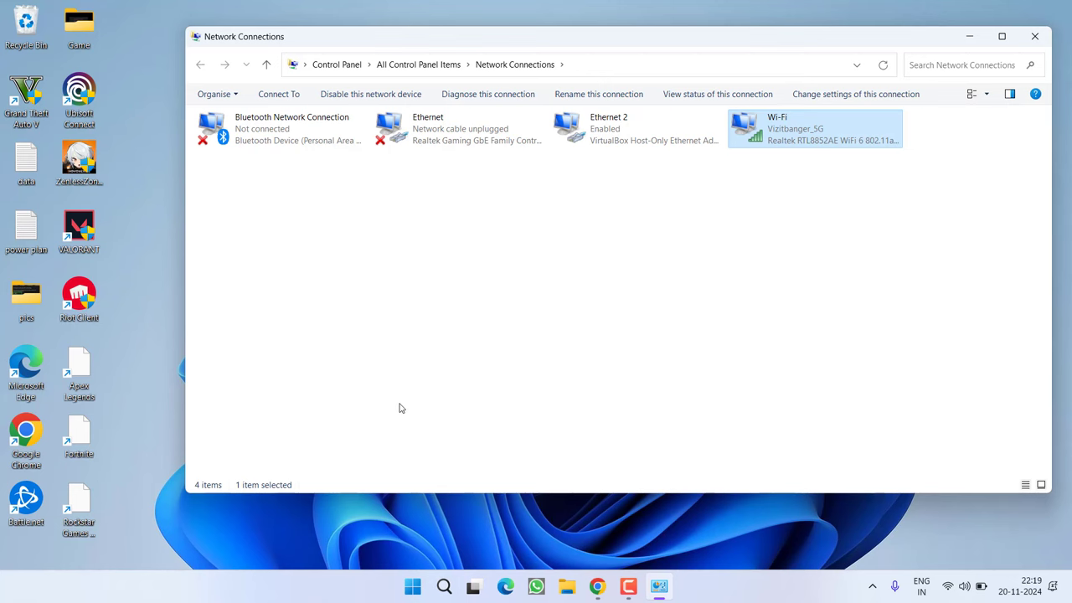
Save the Windows Cloudflare WARP installer from one.one.one.one to the Desktop, then minimize Chrome.
left_click(1035, 36)
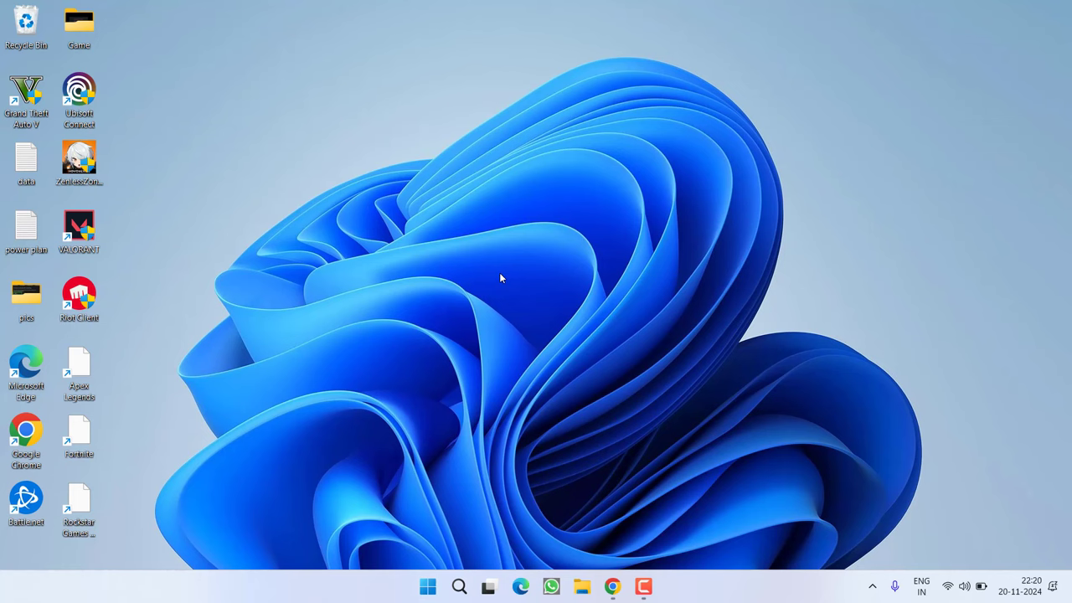
left_click(613, 587)
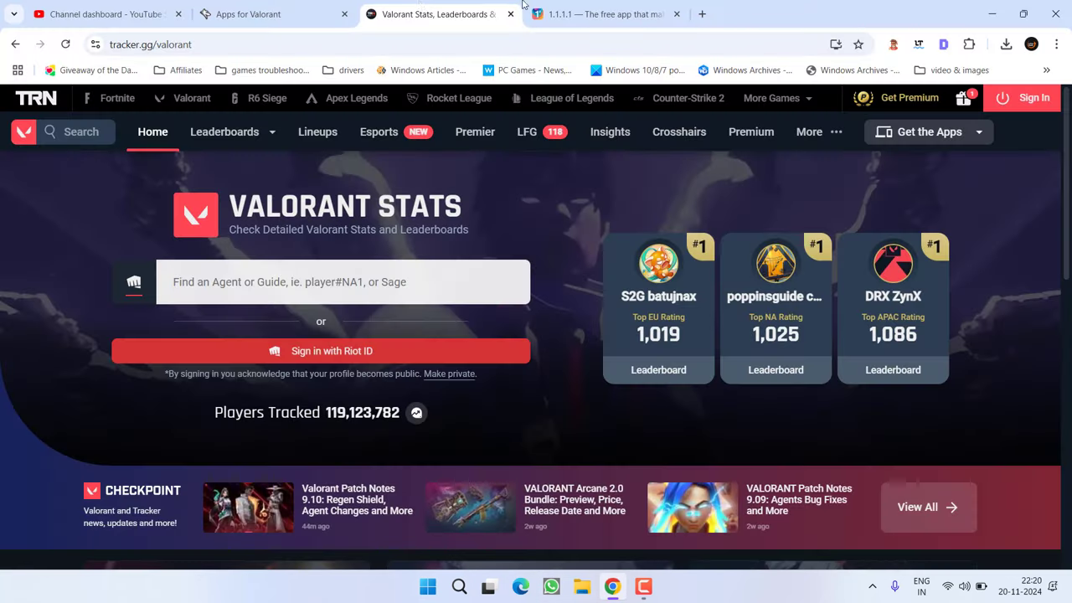
left_click(536, 13)
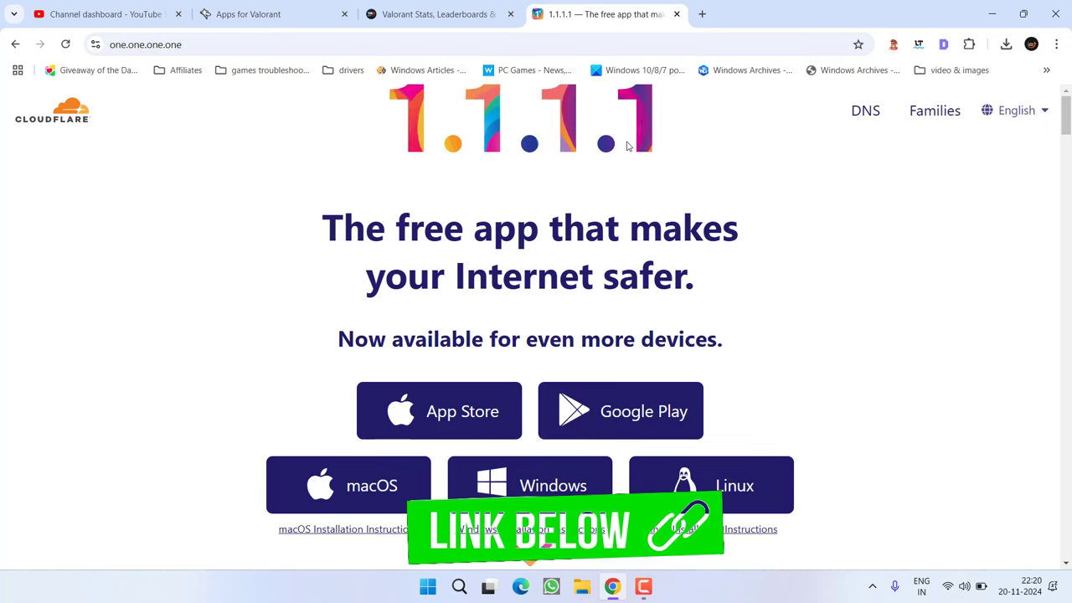
scroll(476, 231, "down", 3)
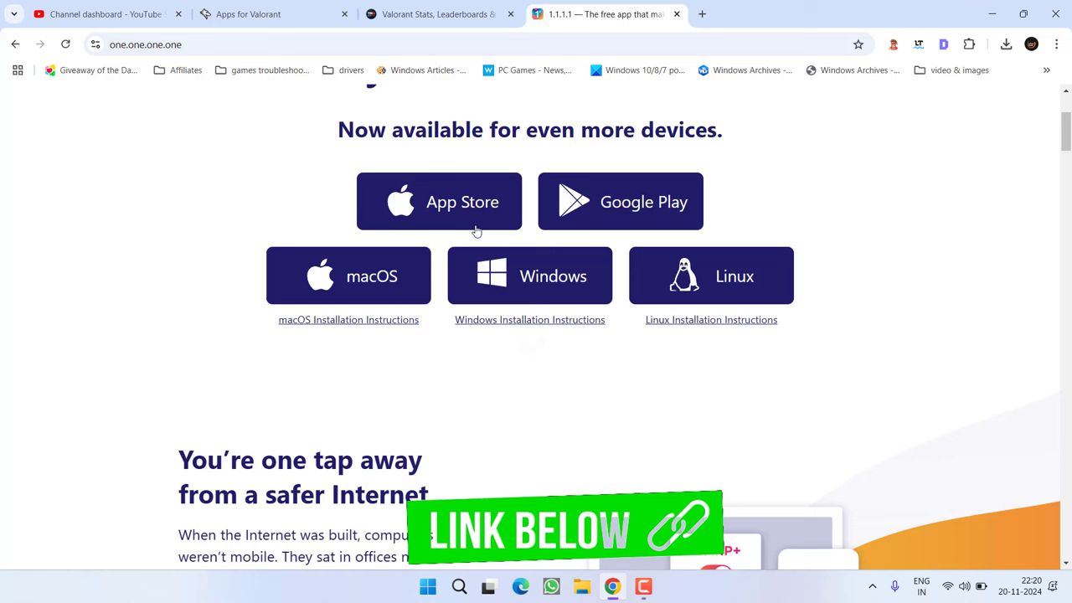
left_click(513, 294)
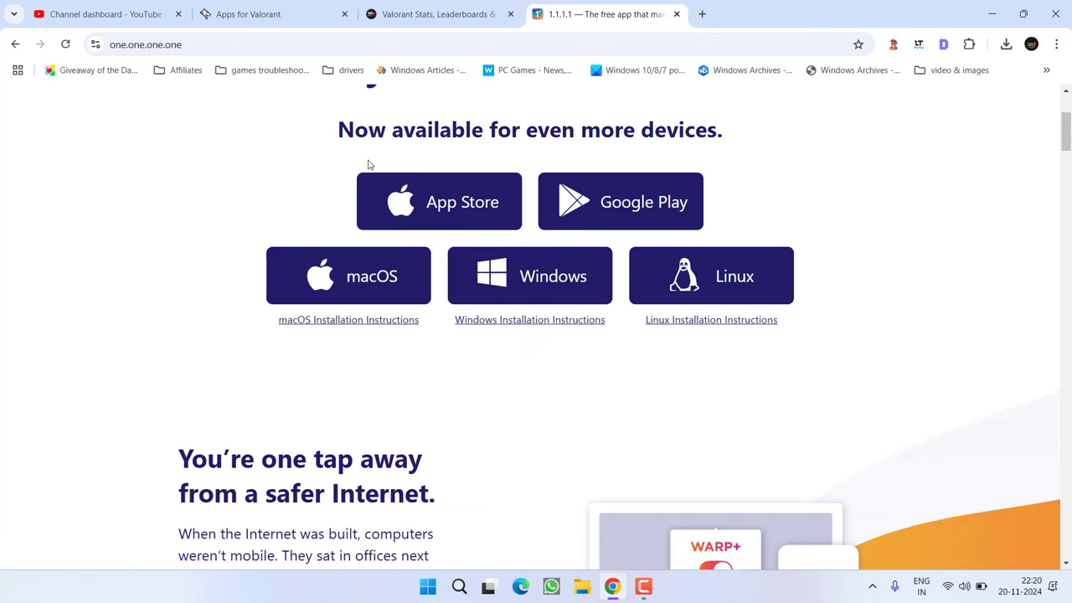
left_click(57, 139)
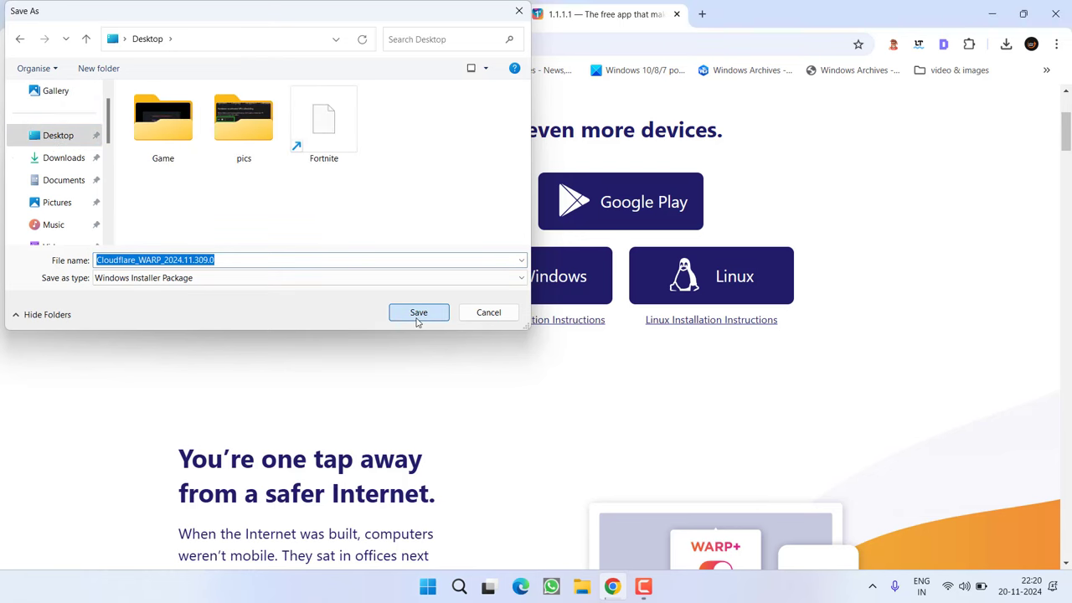
left_click(418, 312)
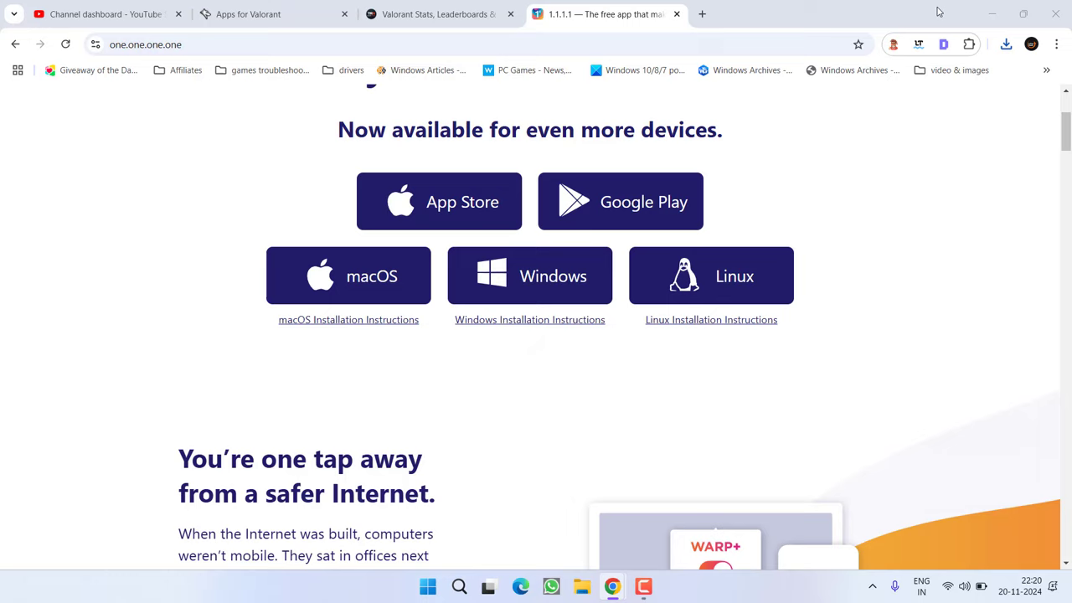
left_click(992, 14)
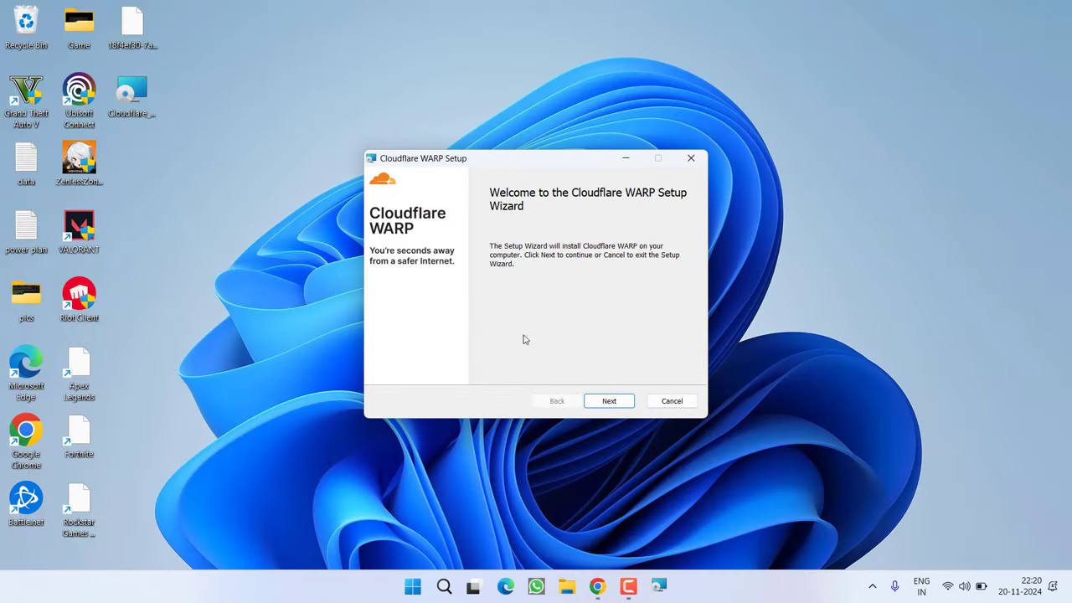
Run the Cloudflare WARP installer, approve the UAC prompt, and finish the wizard.
left_click(620, 402)
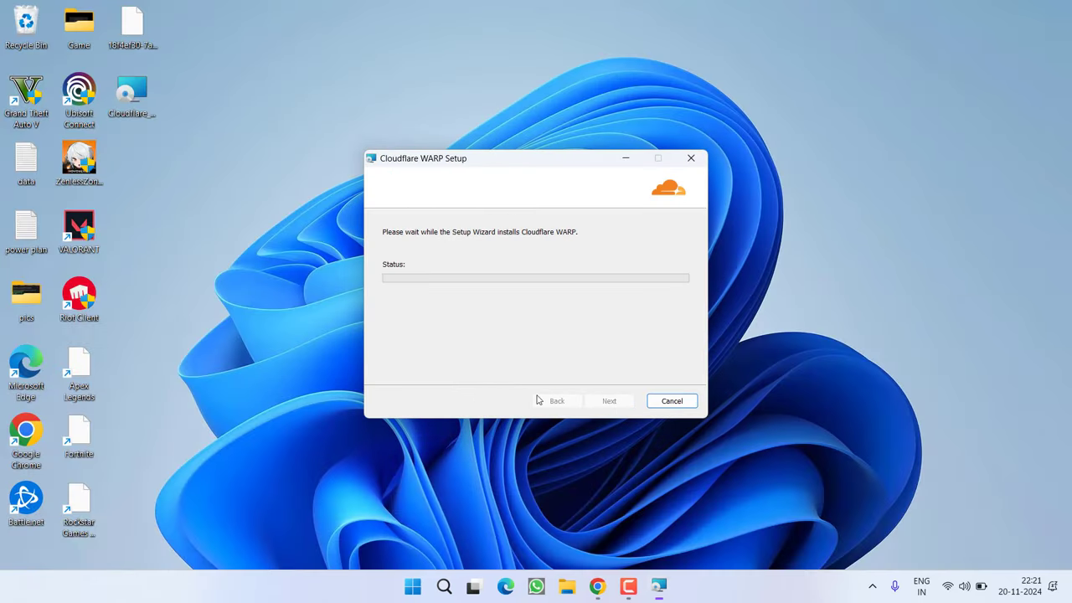
left_click(490, 401)
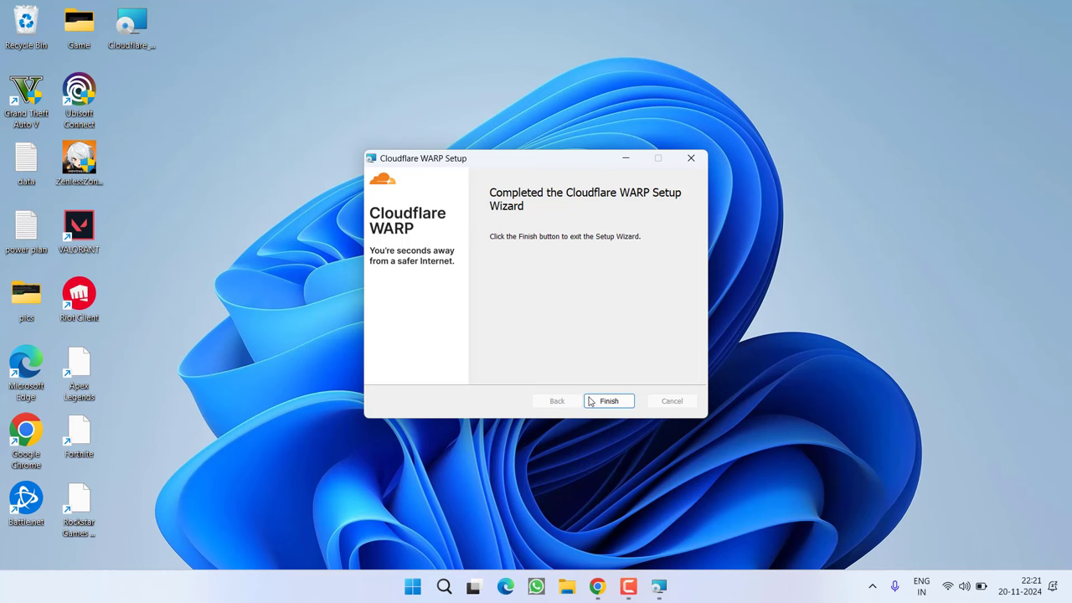
left_click(599, 404)
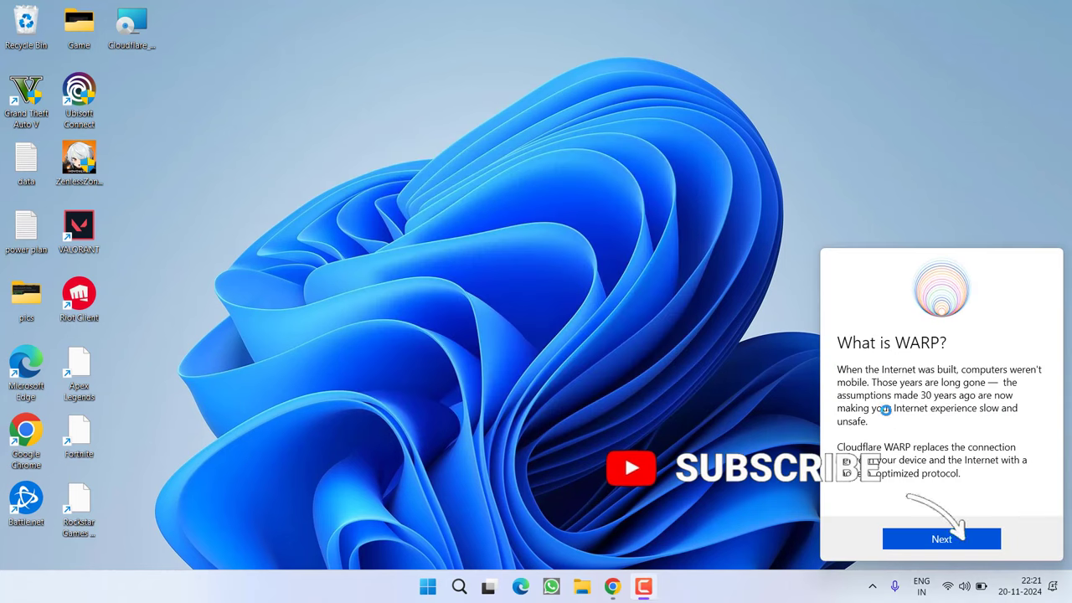
Get past the WARP intro, accept the privacy policy, toggle WARP on, and dismiss its panel.
left_click(968, 538)
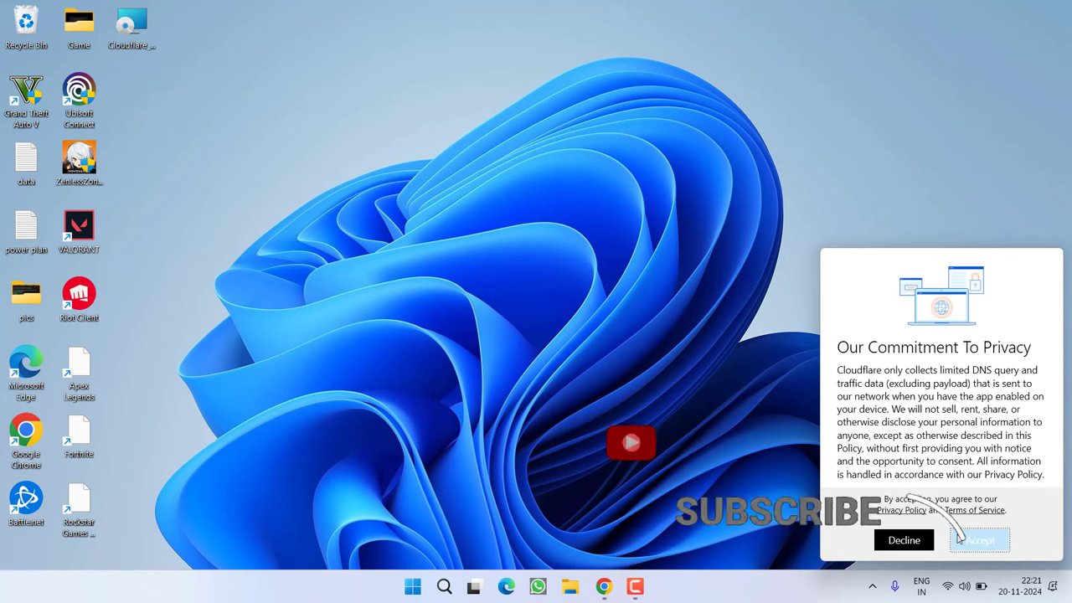
left_click(981, 540)
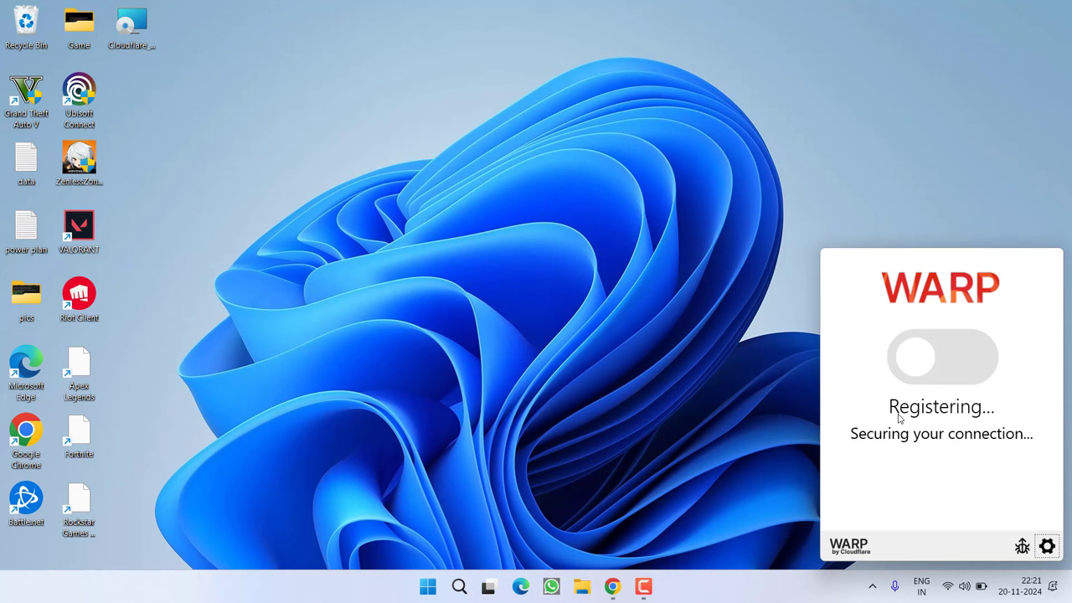
left_click(944, 370)
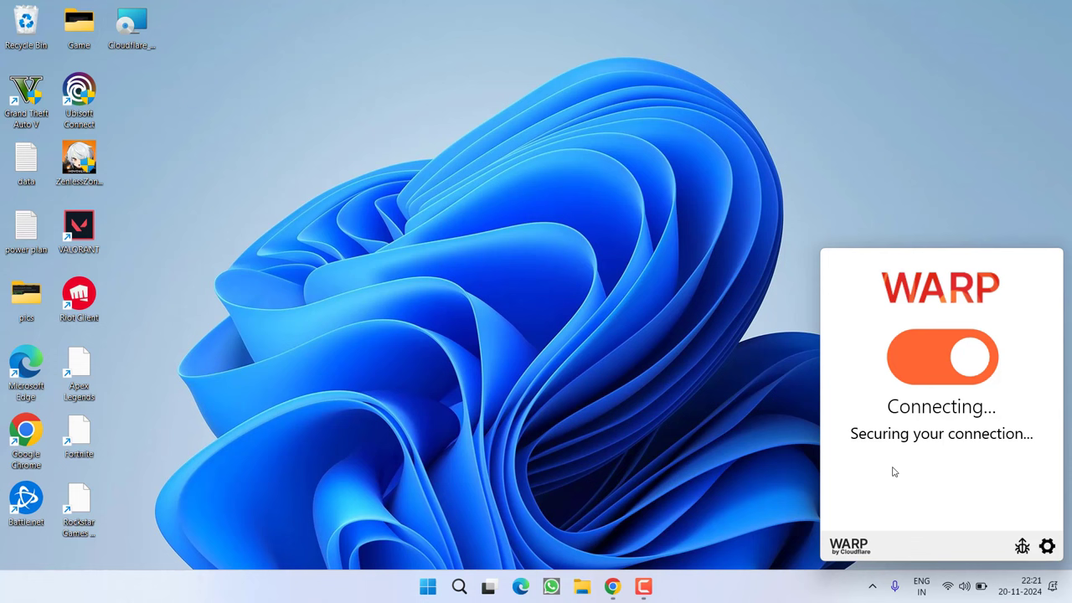
left_click(601, 384)
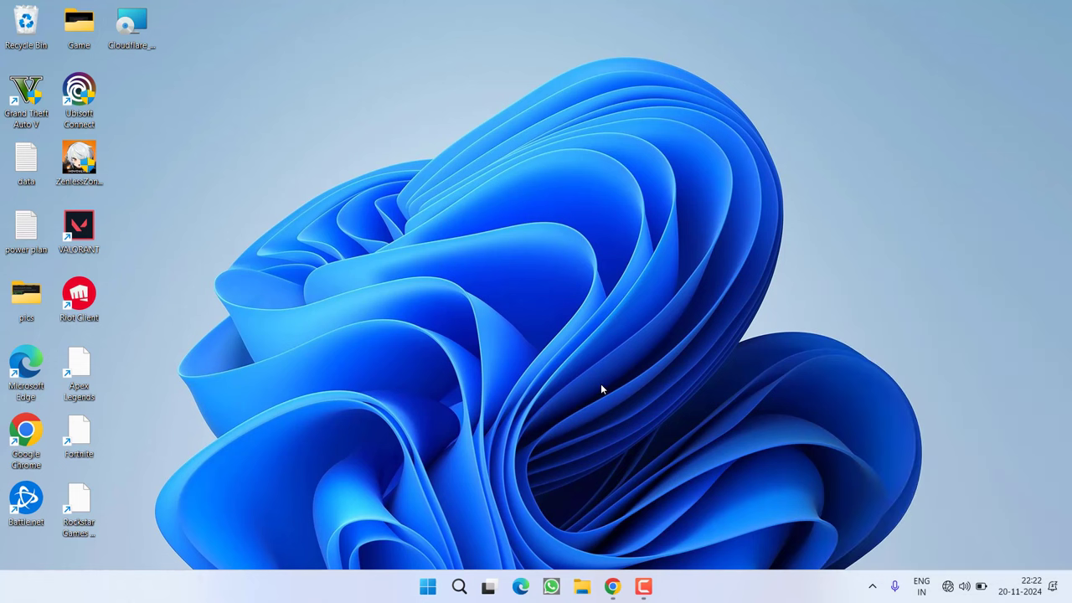